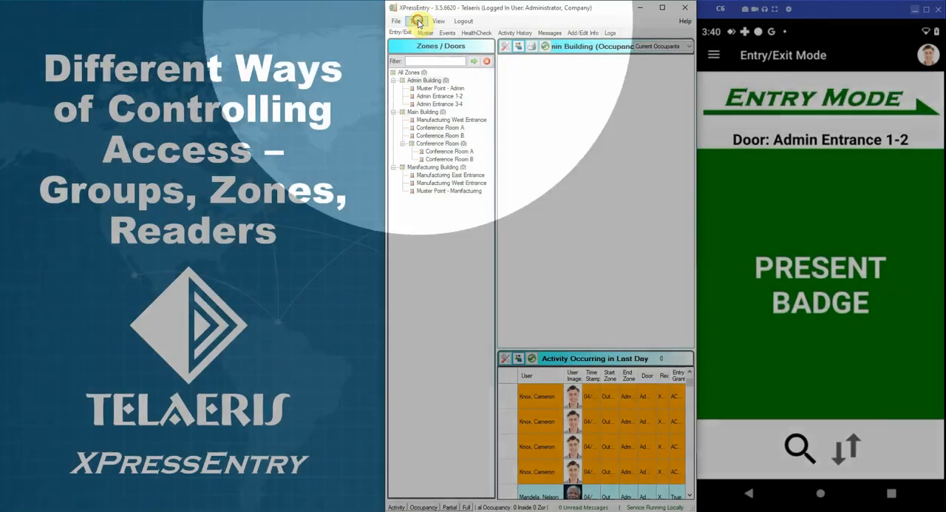
Open the Reader Validations settings of the reader profiles.
click(418, 21)
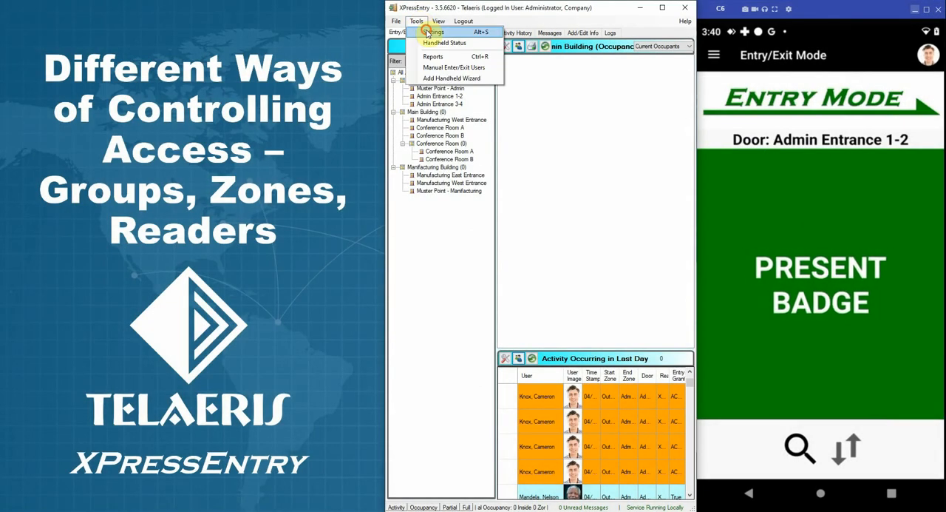
click(426, 33)
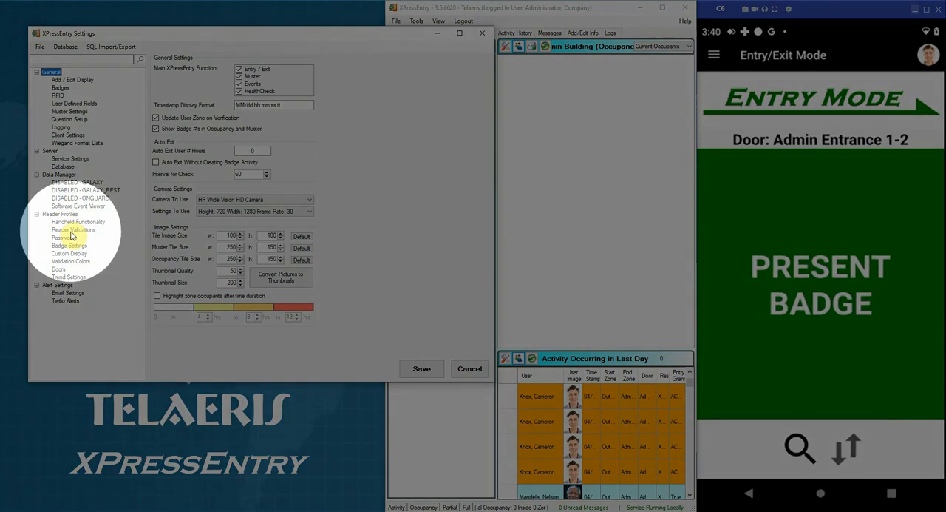
click(72, 230)
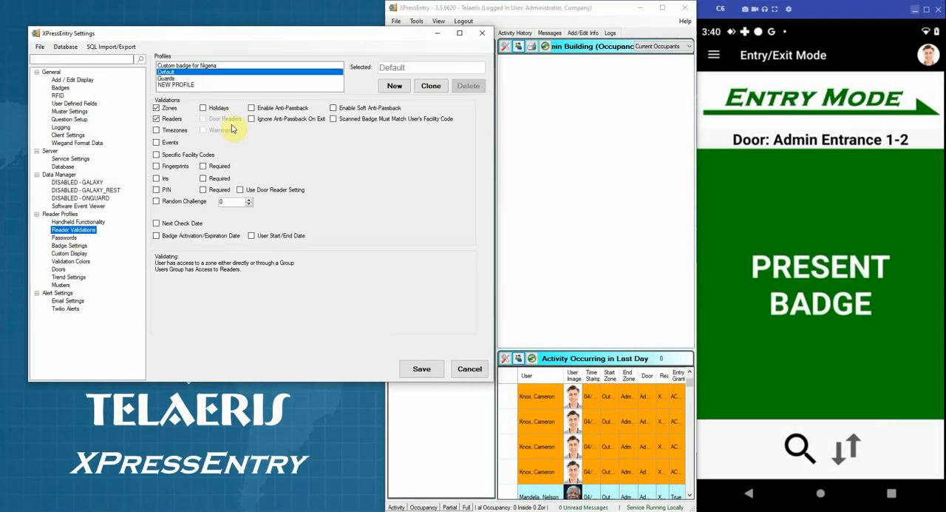
Disable the Zones and Readers validations in the Default profile and enable Door Readers validation instead.
click(156, 108)
click(156, 119)
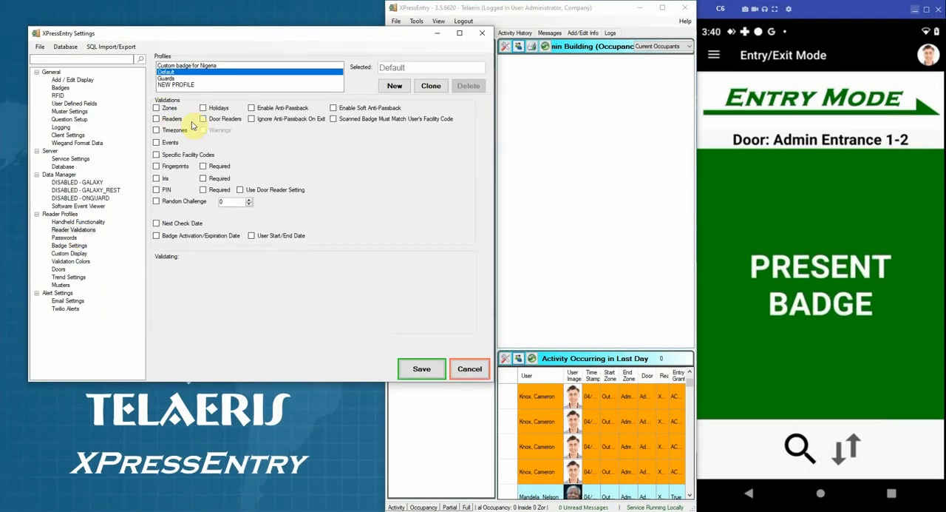
click(202, 119)
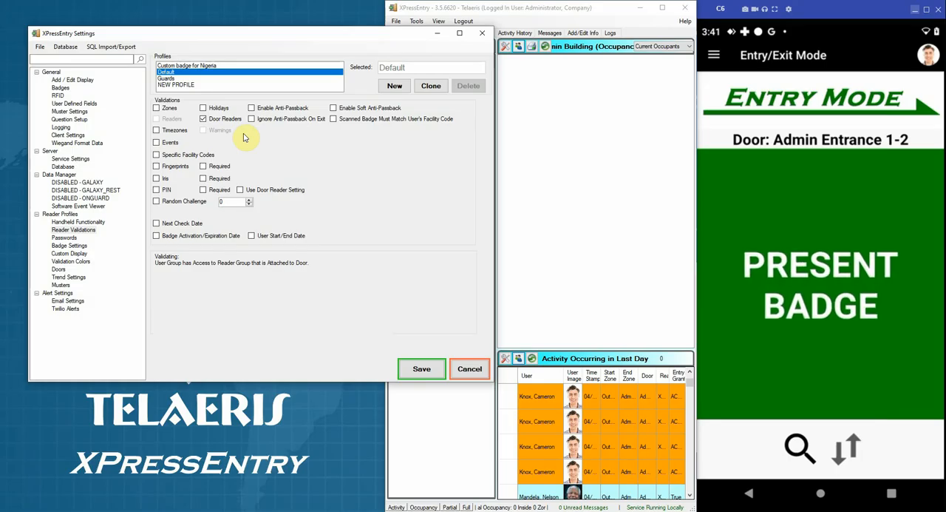
Turn off Door Readers validation in the Default profile, enable the Zones and Readers validations, and save the settings.
click(205, 119)
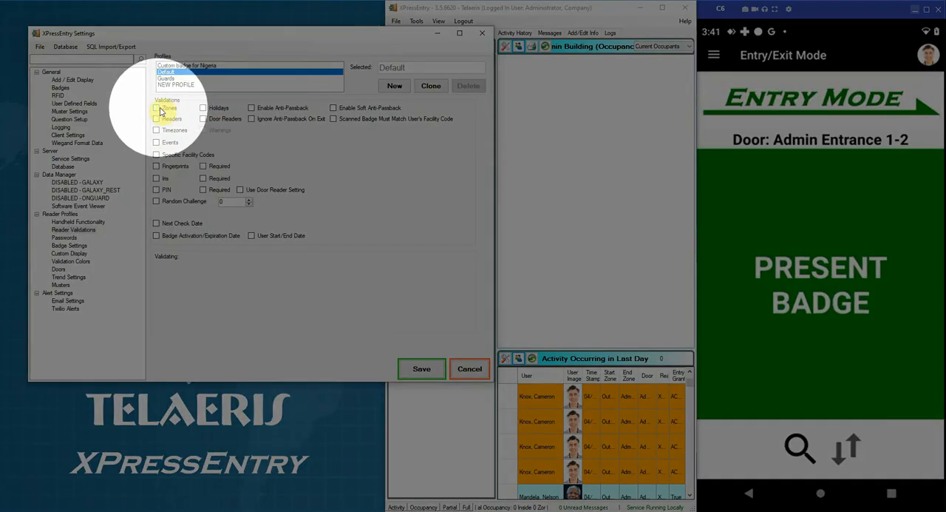
click(156, 108)
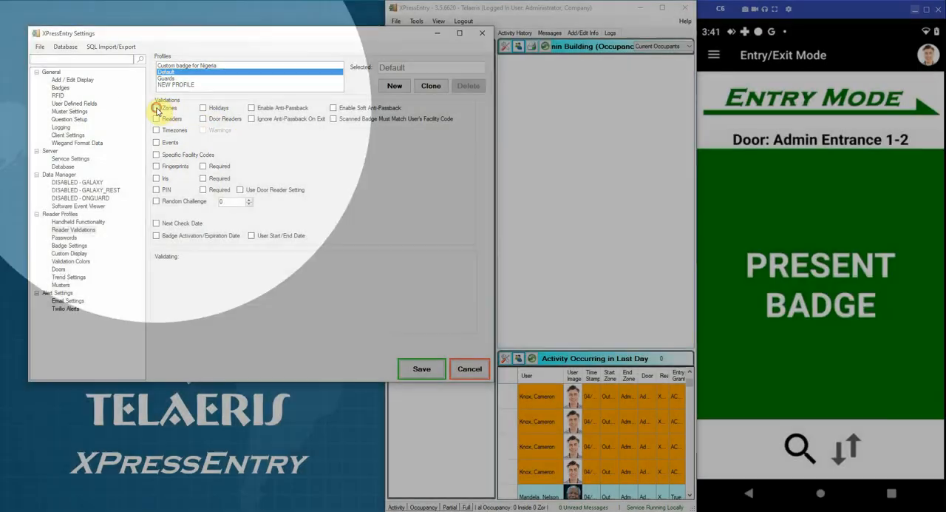
click(157, 119)
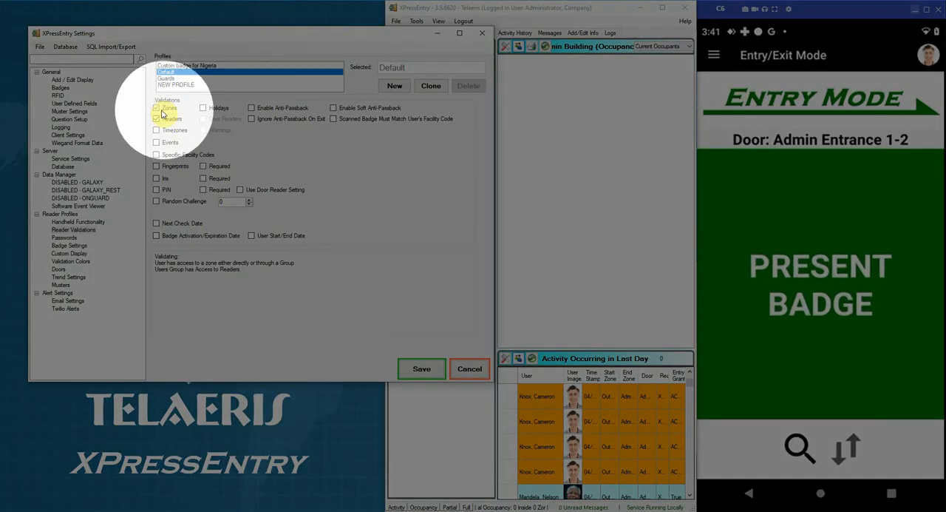
click(423, 368)
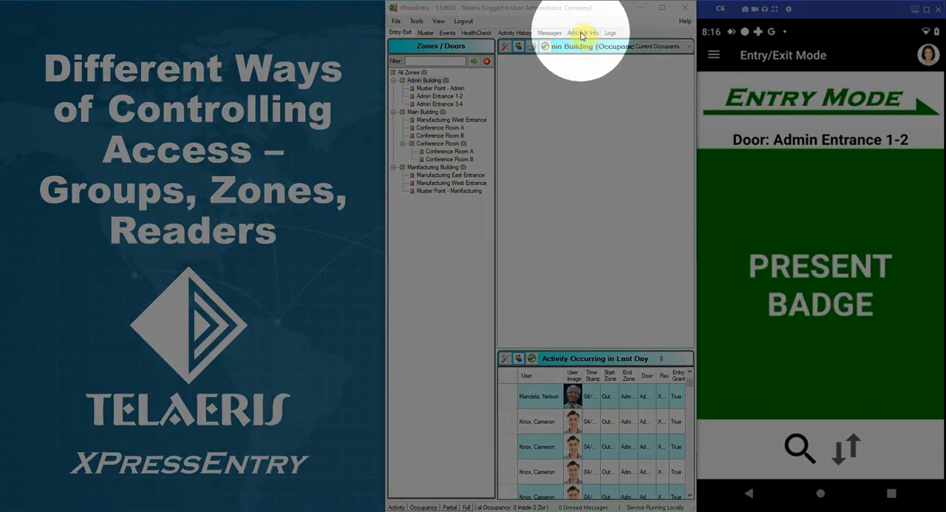
Open the group records and examine which zones and readers are assigned to the All Zones group.
click(584, 33)
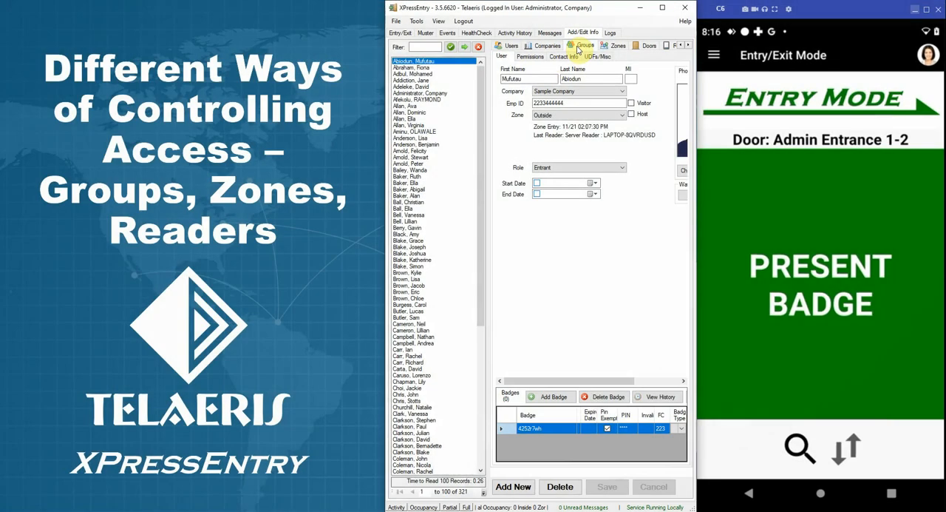
click(580, 47)
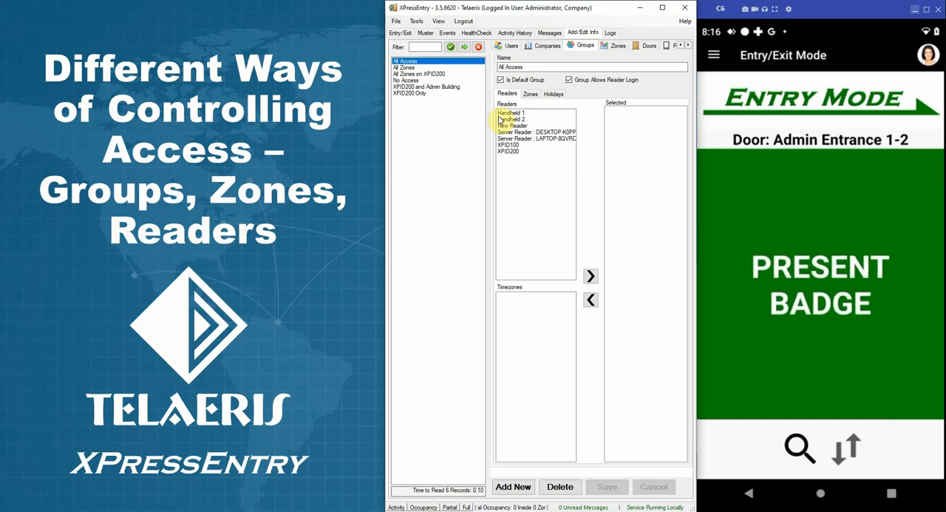
click(403, 68)
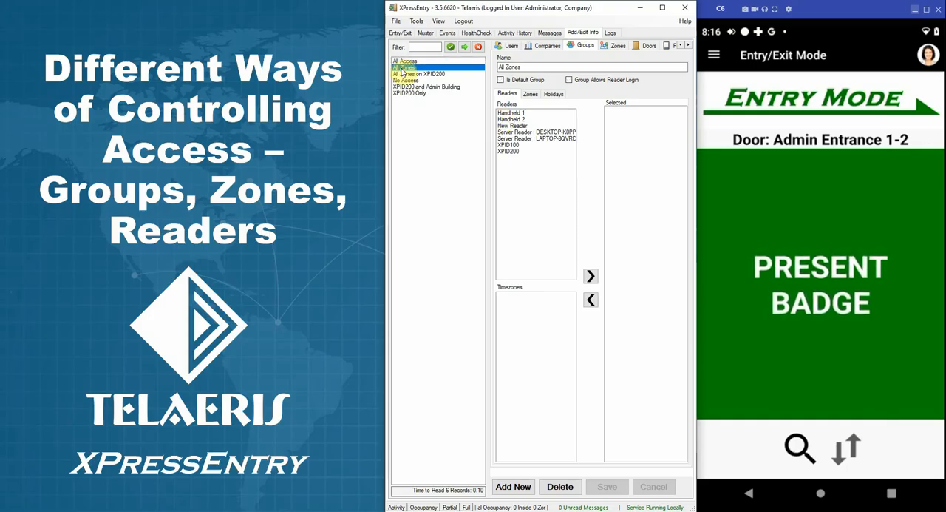
click(531, 94)
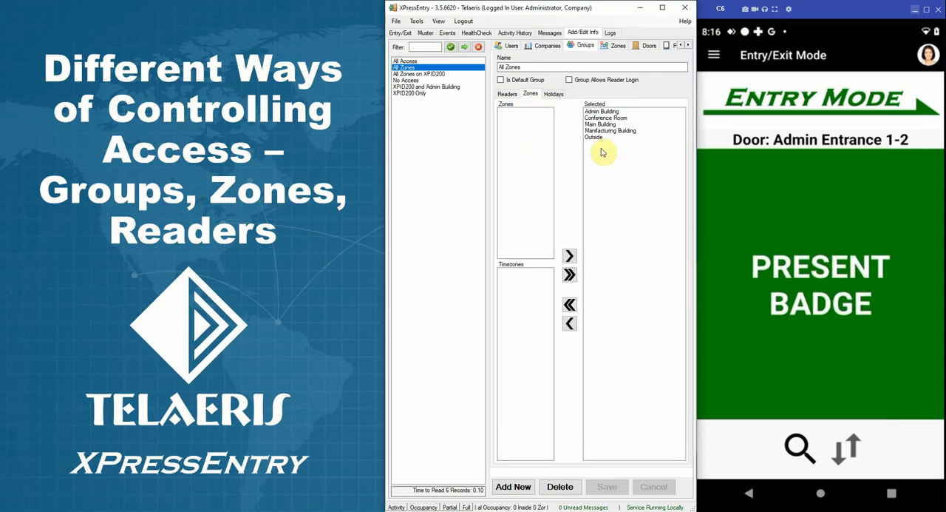
click(593, 112)
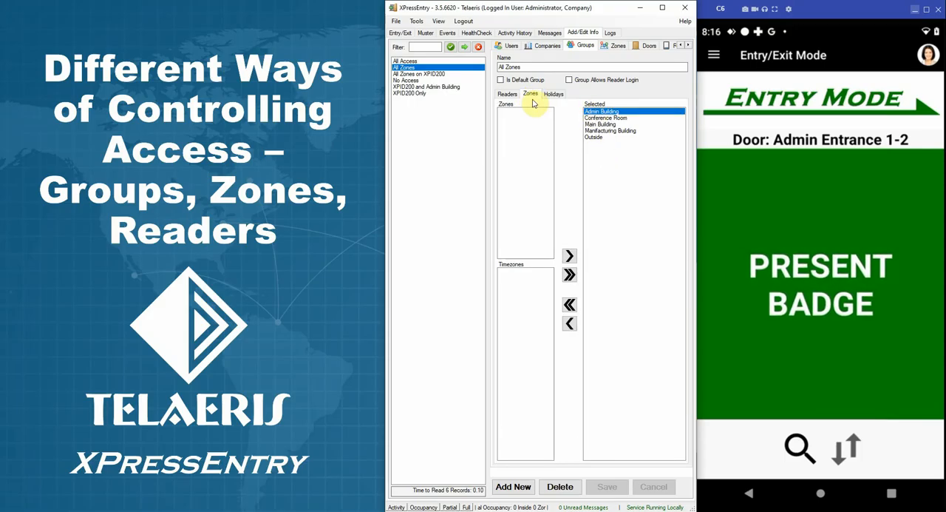
click(508, 95)
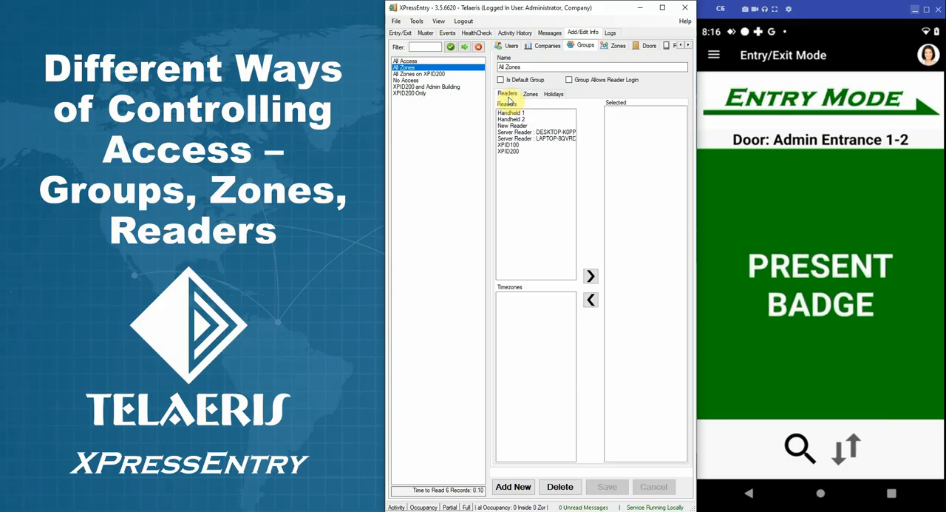
Examine the readers and zones of the All Zones on XPID200 group and the zones of the No Access group.
click(425, 75)
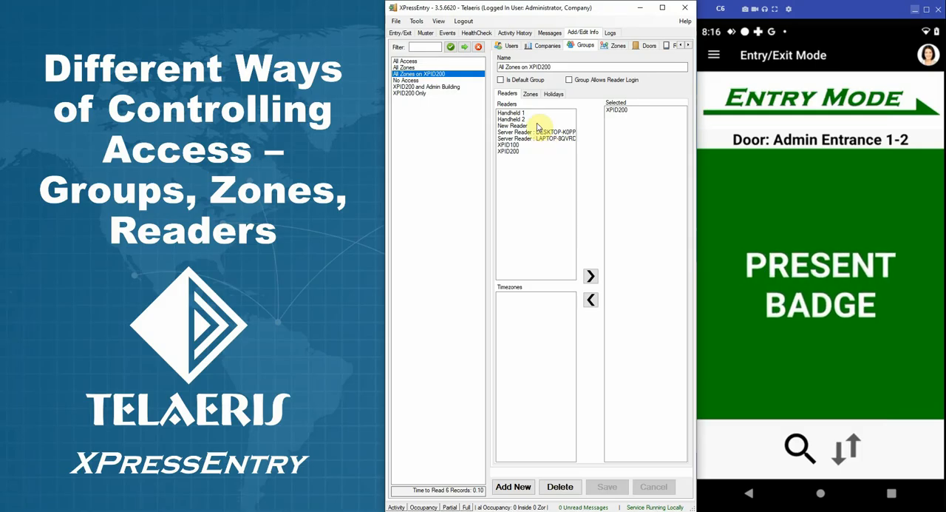
click(626, 110)
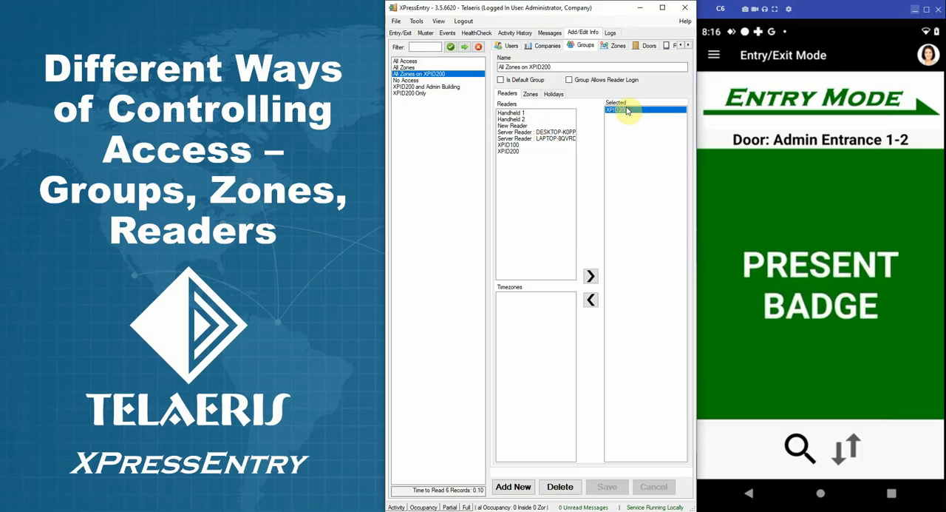
click(530, 96)
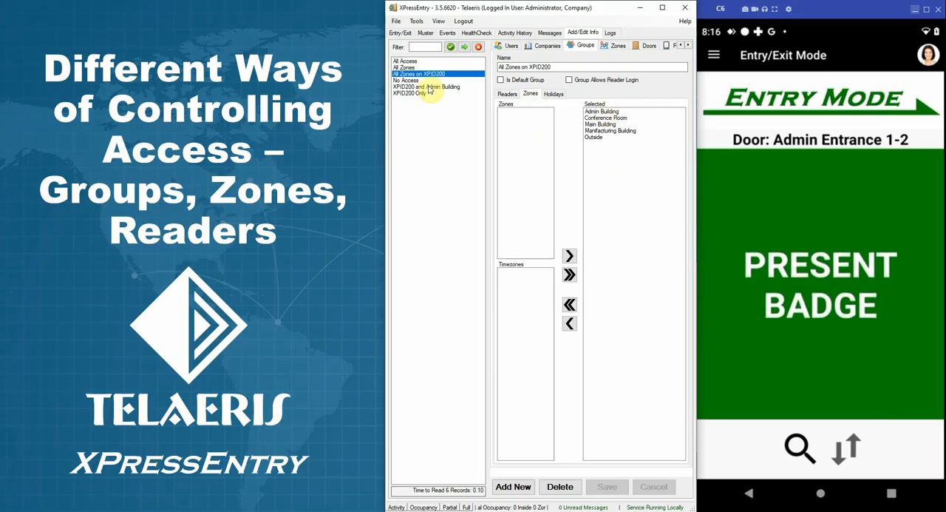
click(405, 81)
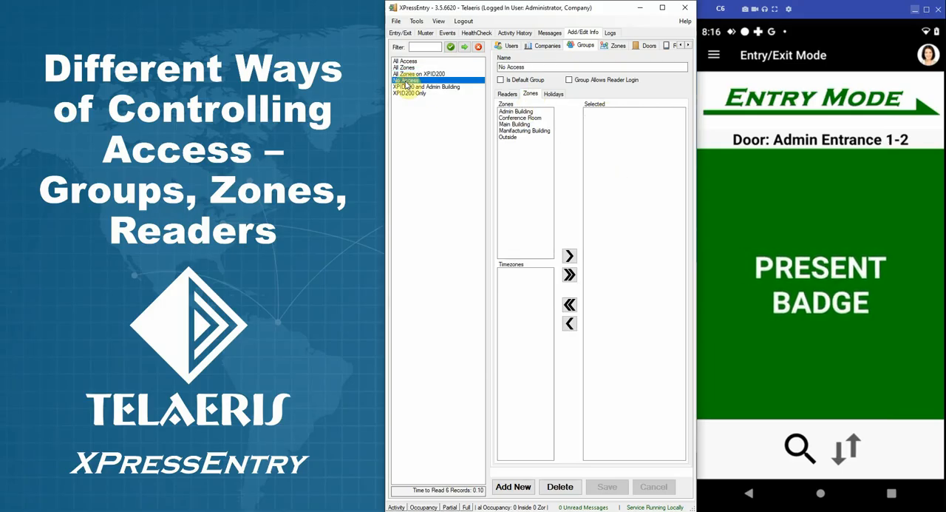
Examine the zones and readers assigned to the XPID200 and Admin Building group.
click(445, 87)
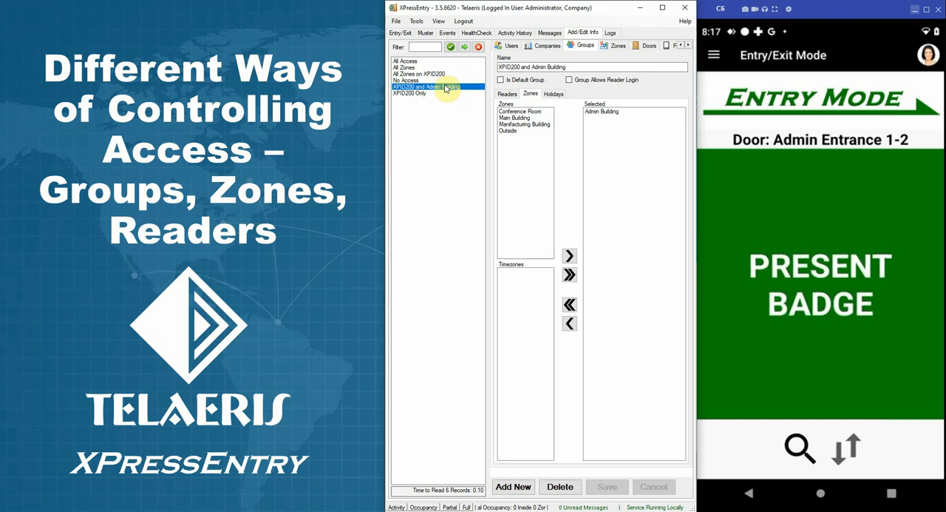
click(602, 114)
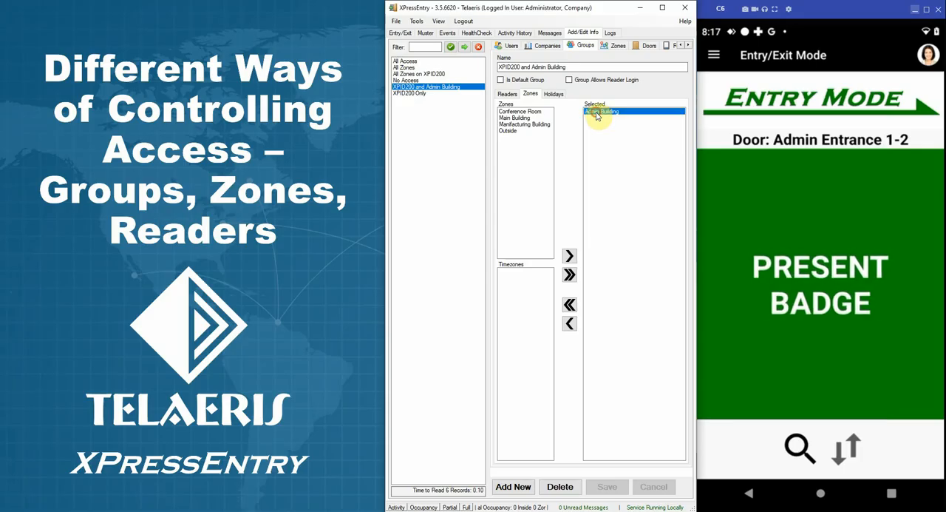
click(505, 92)
click(624, 110)
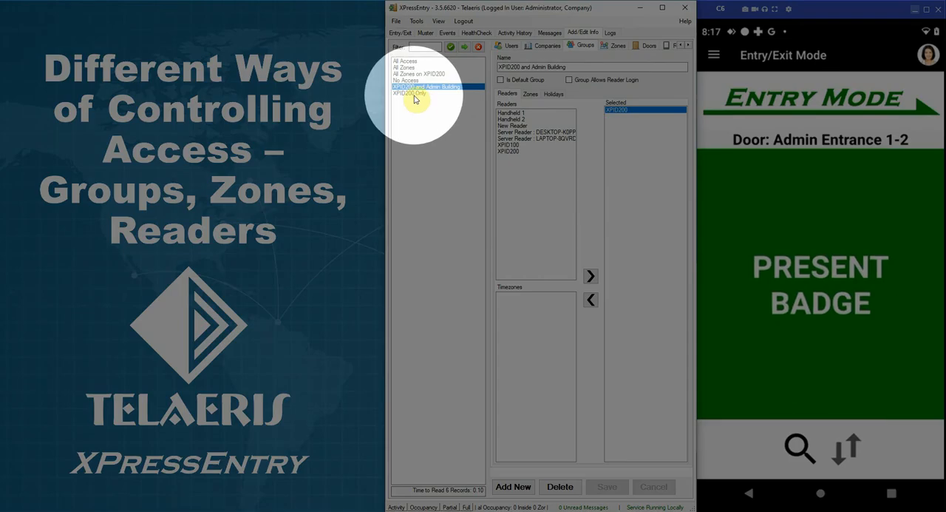
Examine the readers and zones assigned to the XPID200 Only group.
click(416, 95)
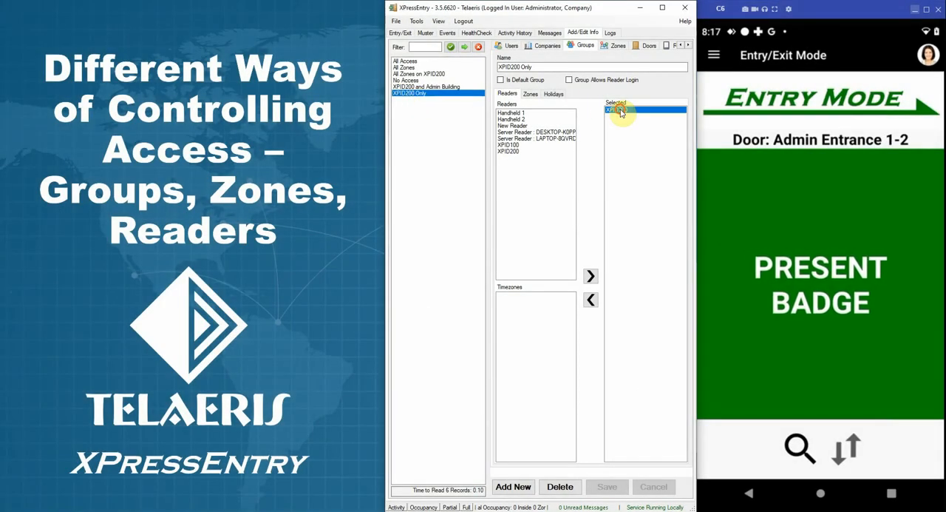
click(528, 94)
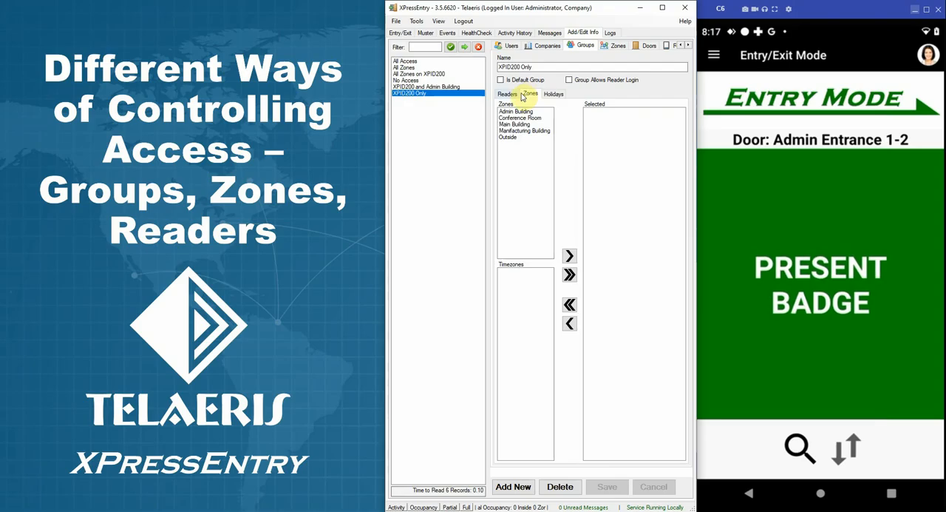
click(508, 95)
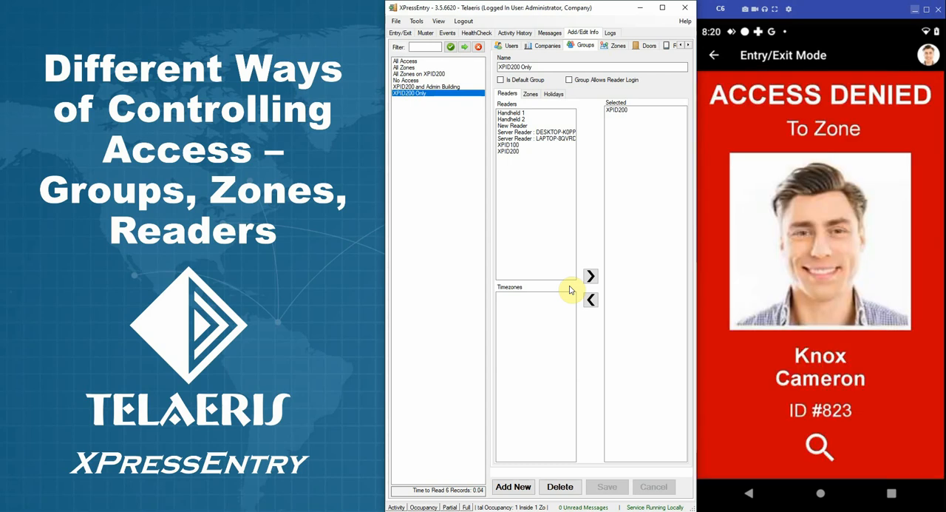
Check the Entry/Exit occupancy, and filter the user records by the last name of the badge holder who was denied.
click(400, 33)
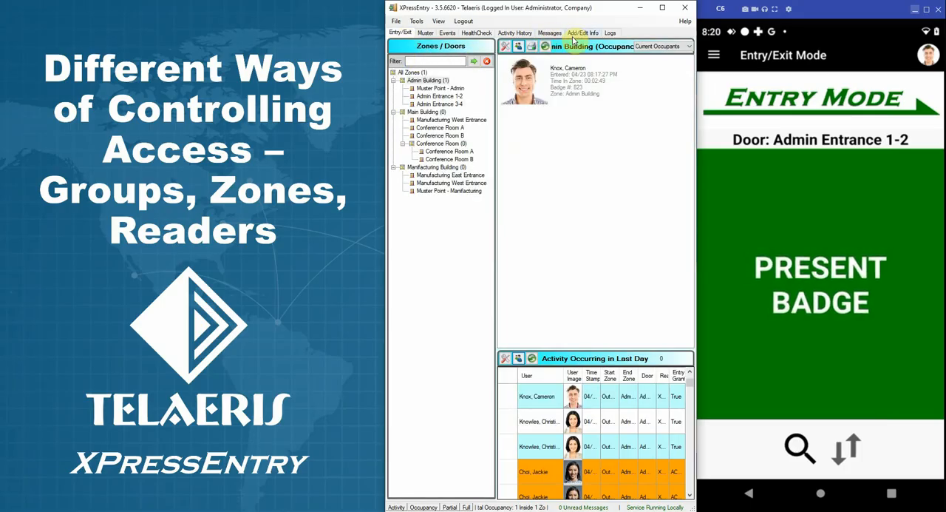
click(582, 33)
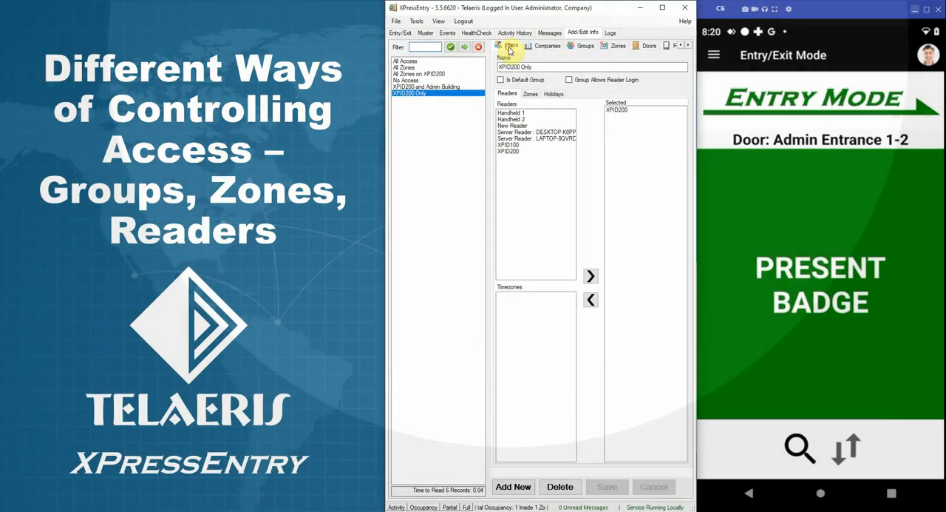
click(514, 47)
text(knox)
key(Return)
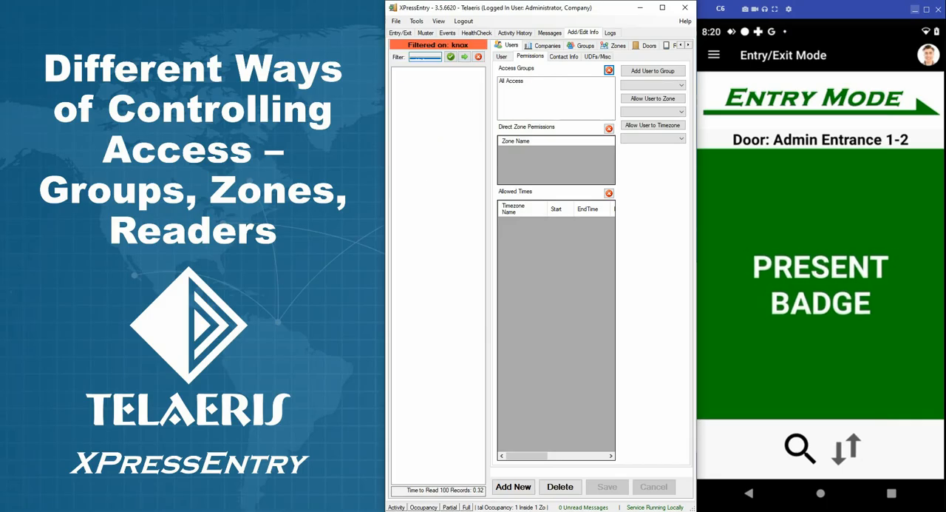
Replace the filtered user's No Access group with the All Access group and save the user record.
click(514, 81)
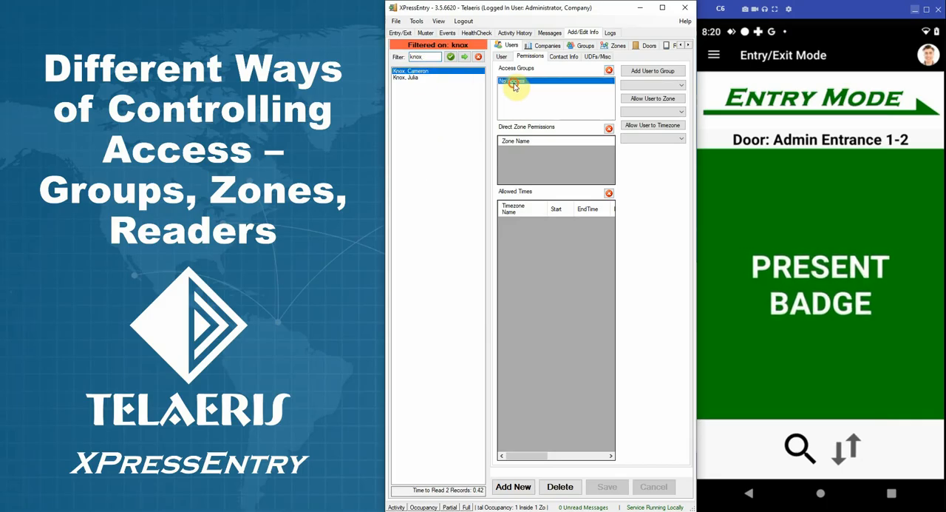
click(609, 71)
click(637, 88)
click(636, 95)
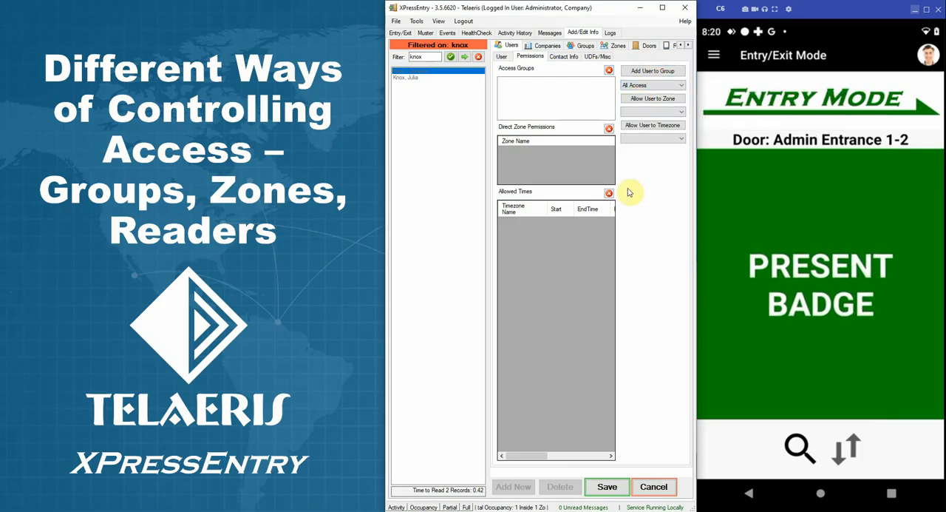
click(638, 71)
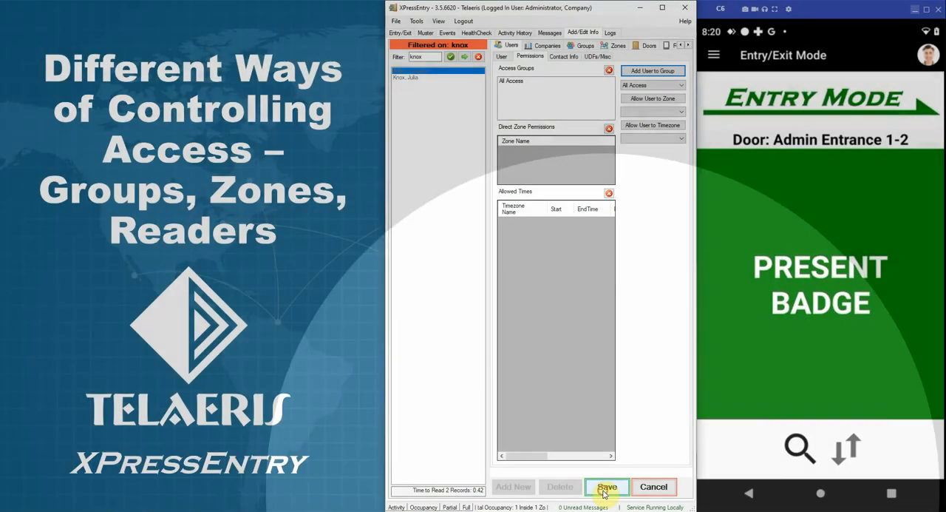
click(605, 488)
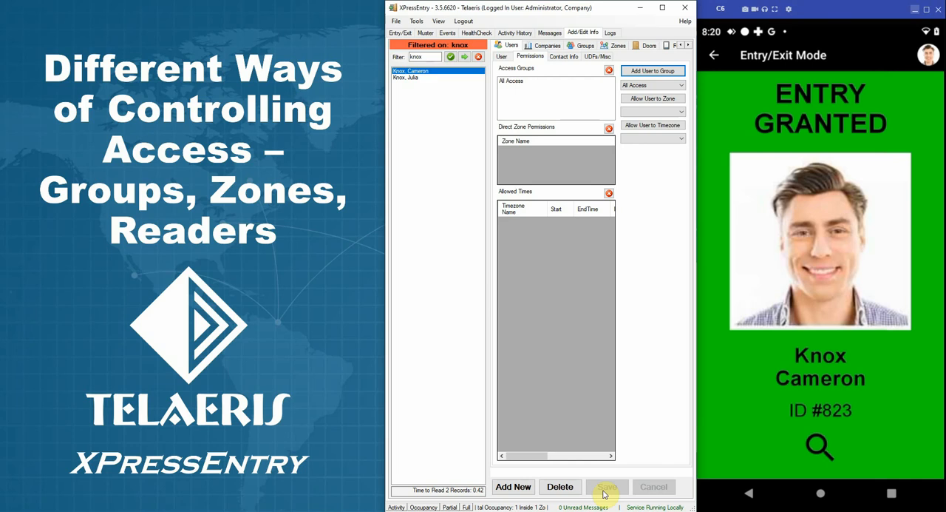
Replace the filtered user's All Access group with the All Zones group and save the user record.
click(517, 81)
click(609, 70)
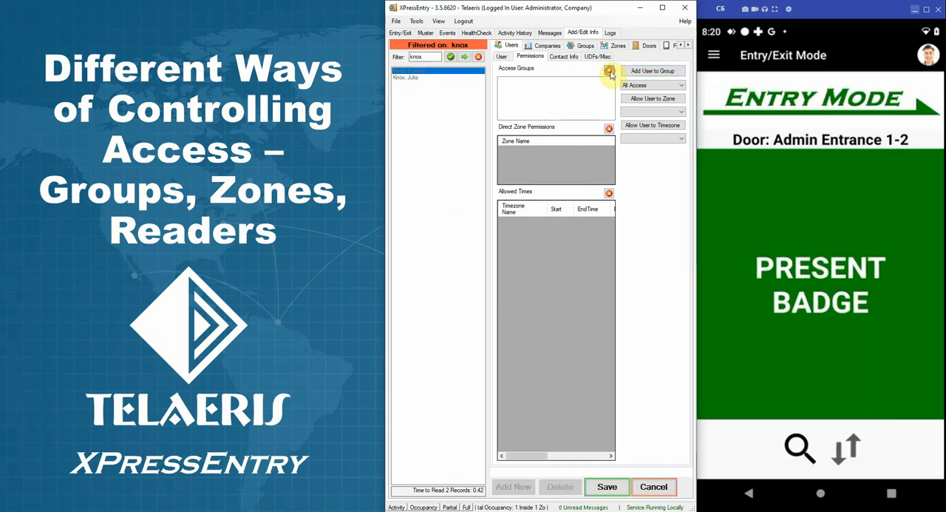
click(629, 86)
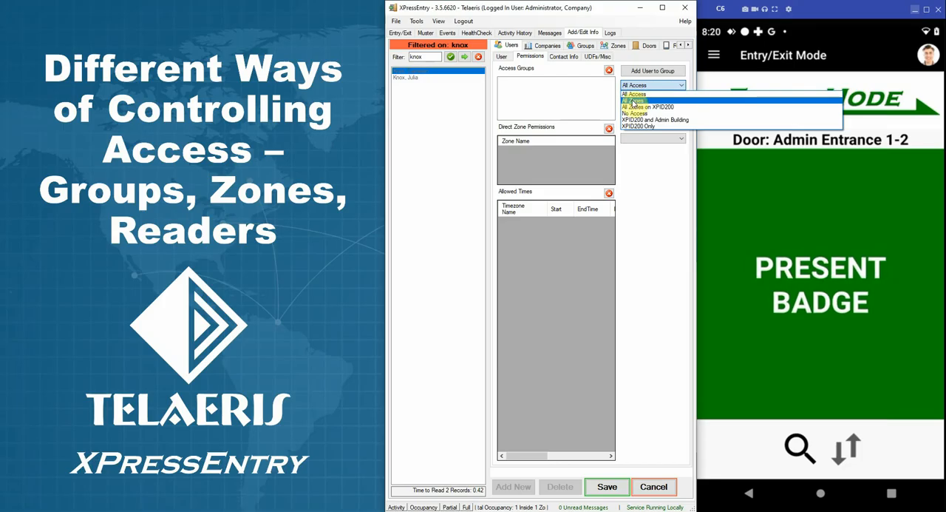
click(632, 100)
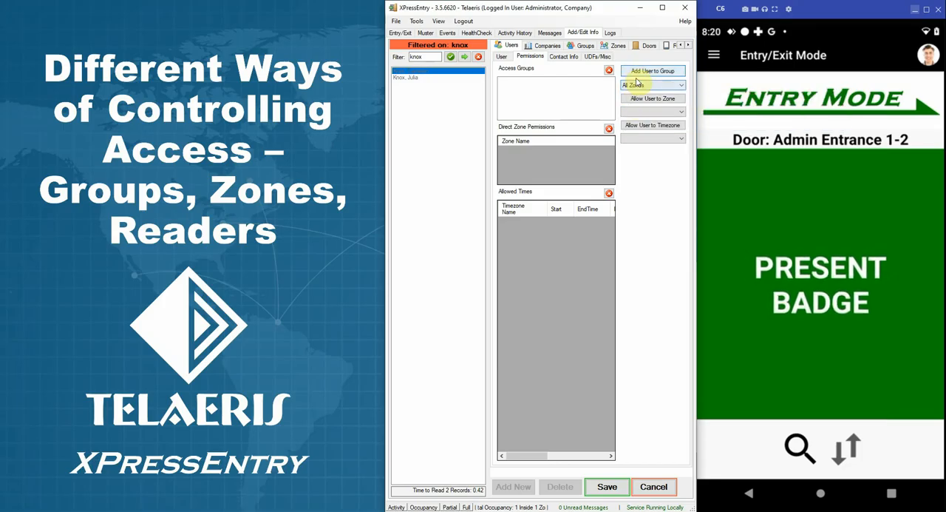
click(635, 74)
click(608, 486)
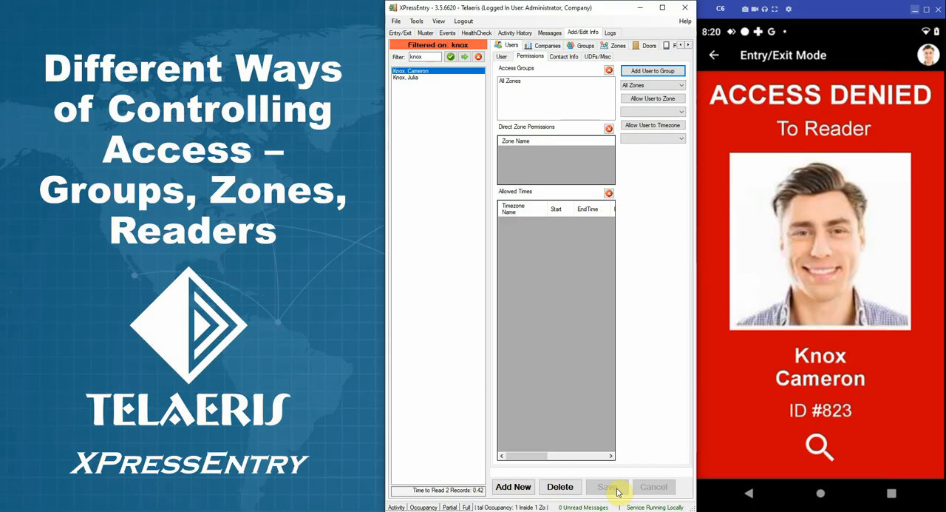
Replace the user's All Zones group with the All Zones on XPID200 group and save the user record.
click(511, 81)
click(608, 70)
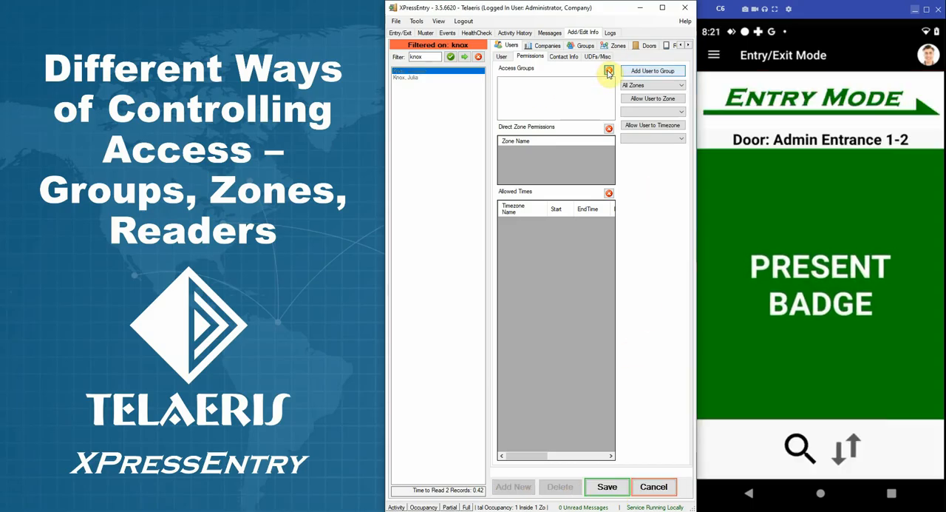
click(649, 86)
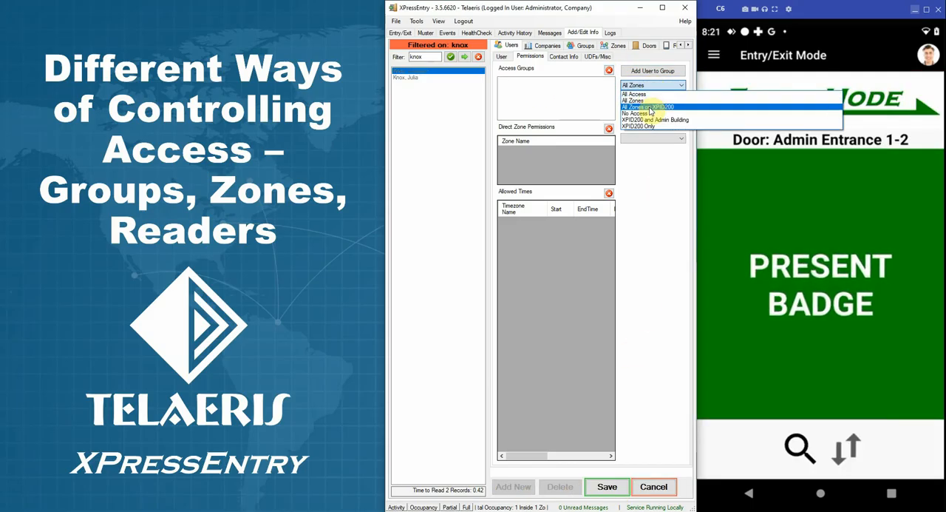
click(650, 108)
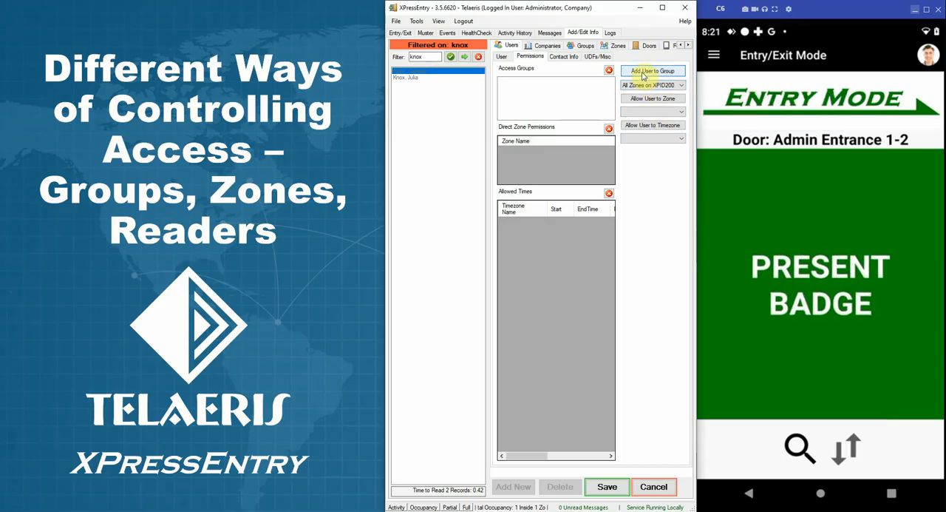
click(643, 73)
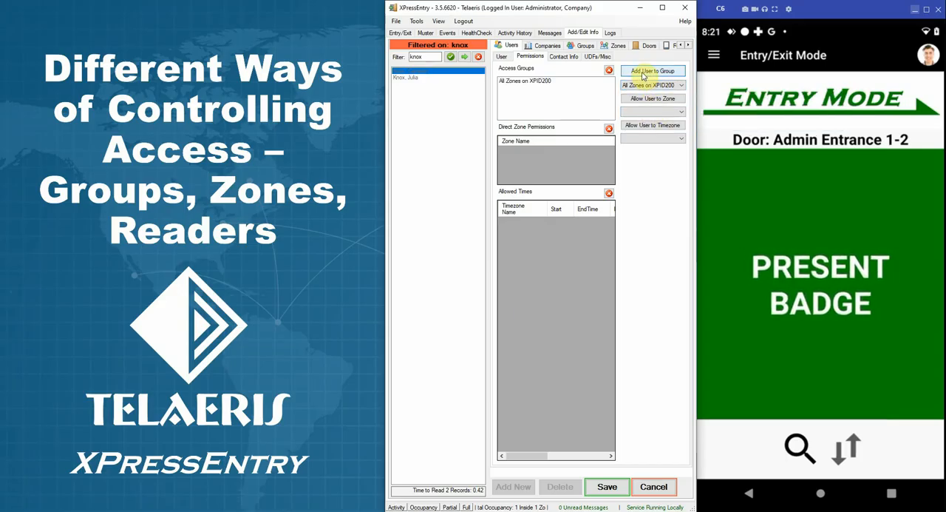
click(607, 486)
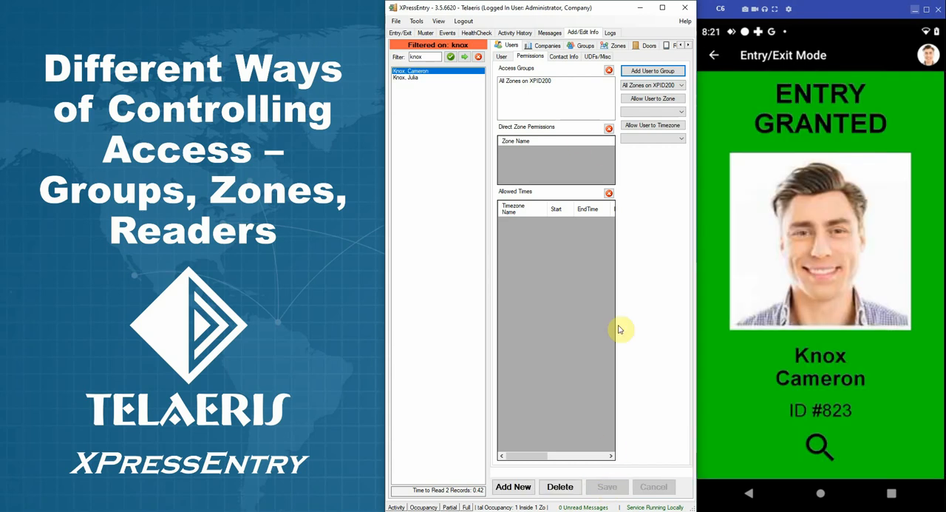
Replace the user's All Zones on XPID200 group with XPID200 and Admin Building, and save the user record.
click(638, 86)
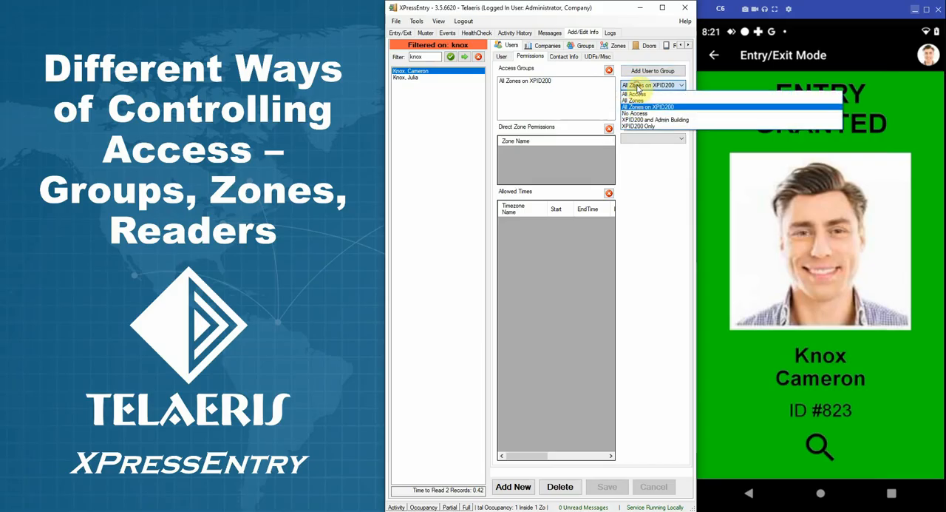
click(642, 117)
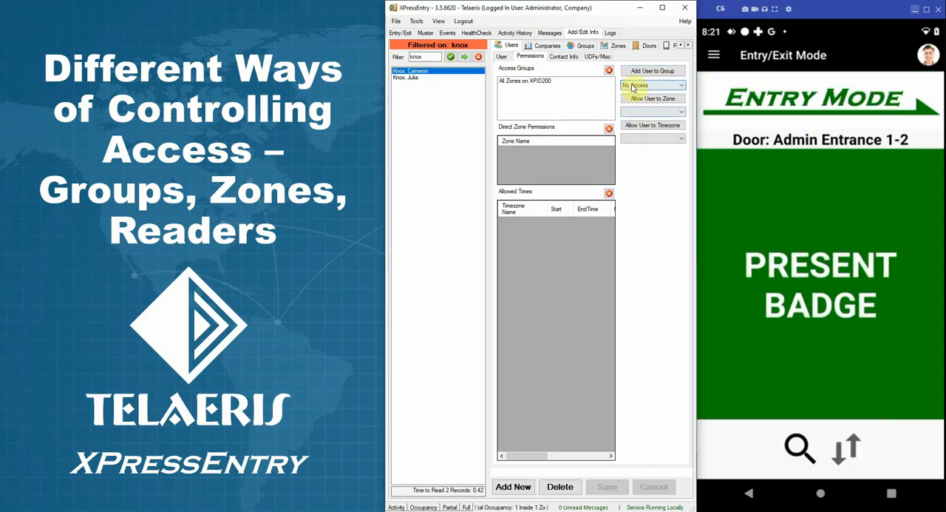
click(637, 86)
click(641, 121)
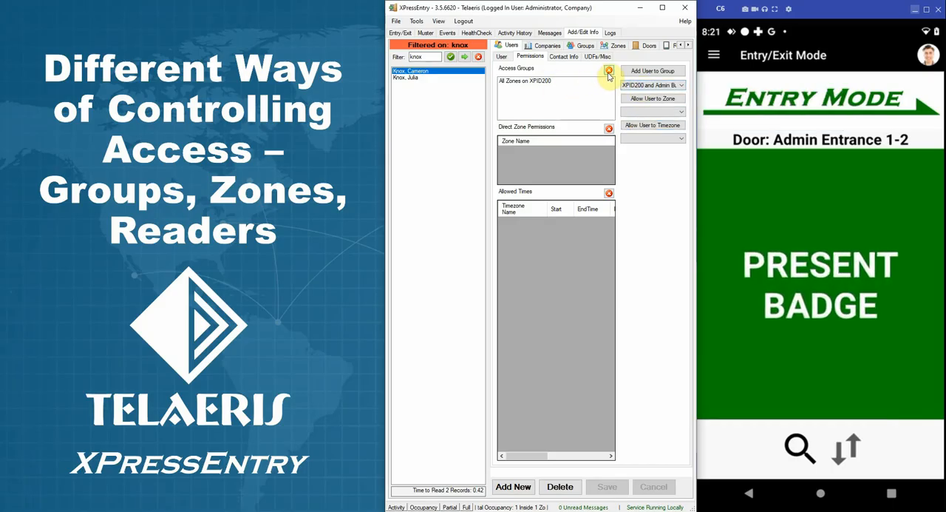
click(610, 70)
click(632, 72)
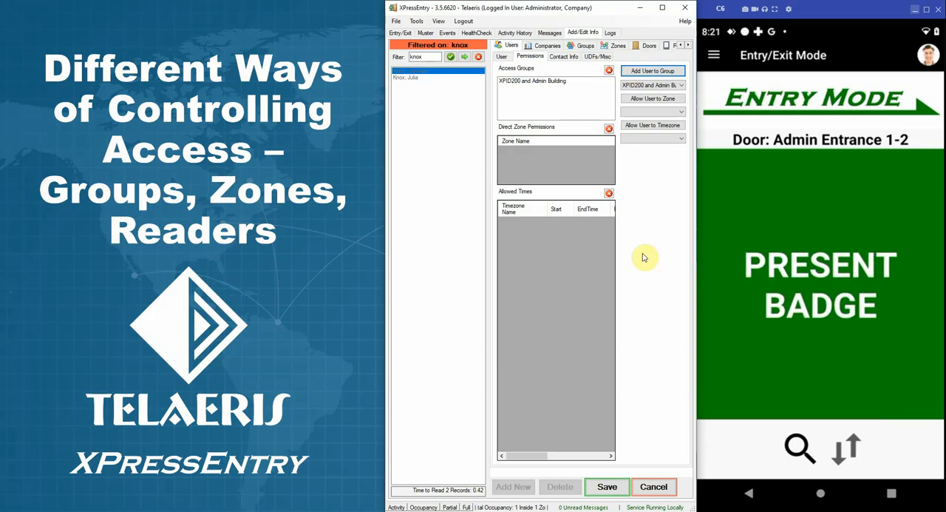
click(618, 491)
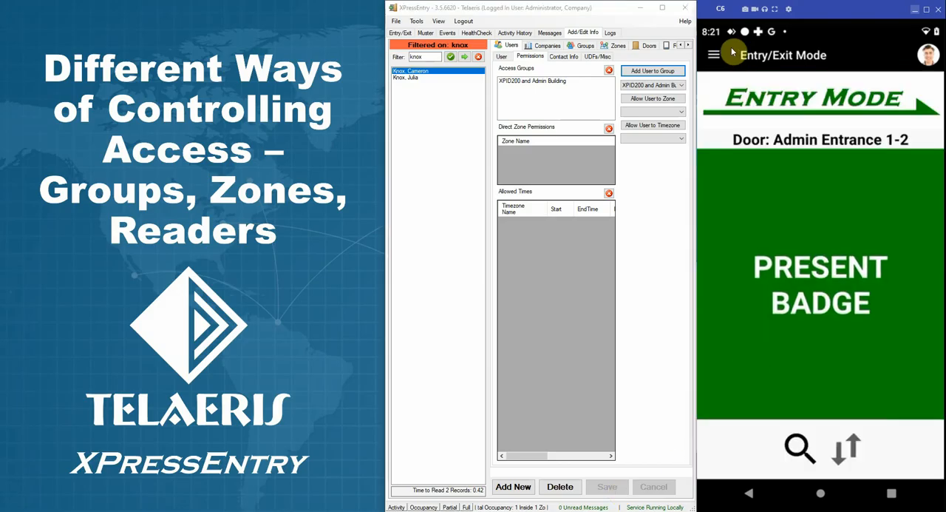
Set the handheld reader's door to Conference Room A and return to its entry screen.
click(714, 54)
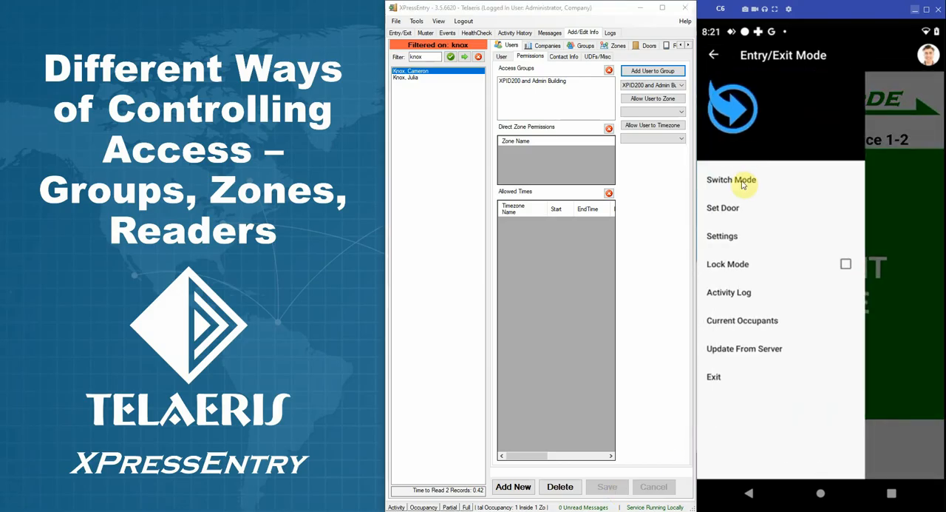
click(730, 207)
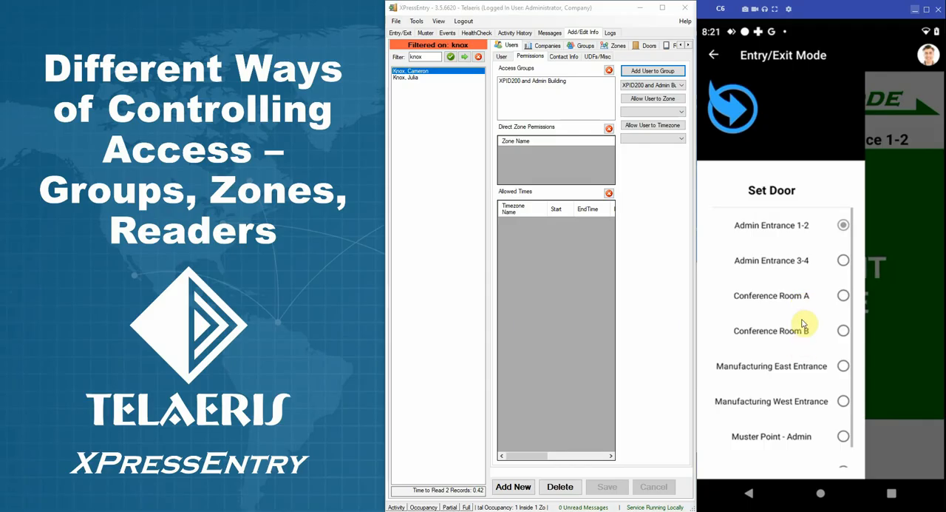
click(843, 296)
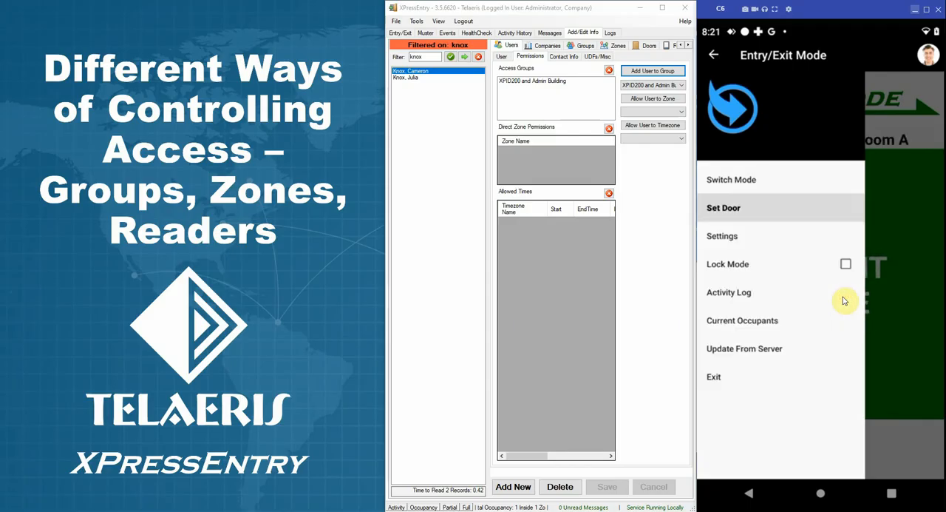
click(915, 276)
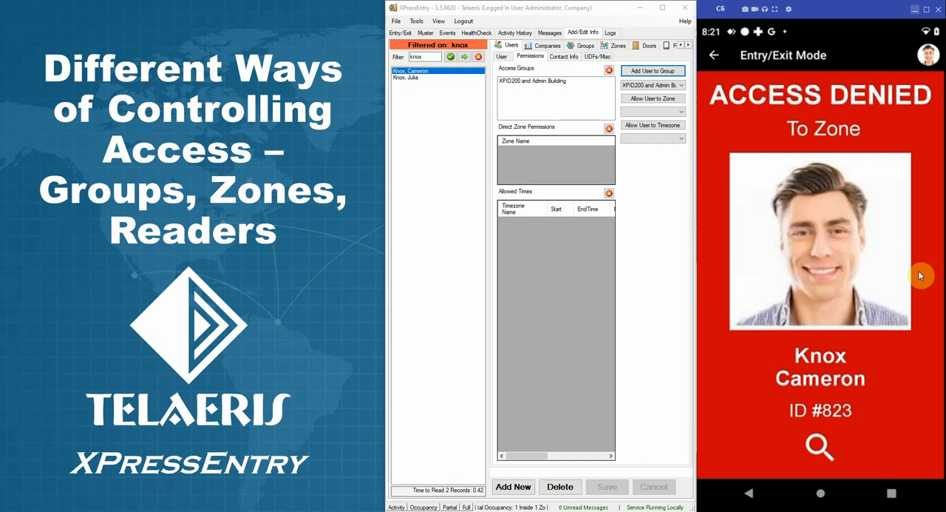
Replace the user's XPID200 and Admin Building group with the XPID200 Only group and save the user record.
click(671, 85)
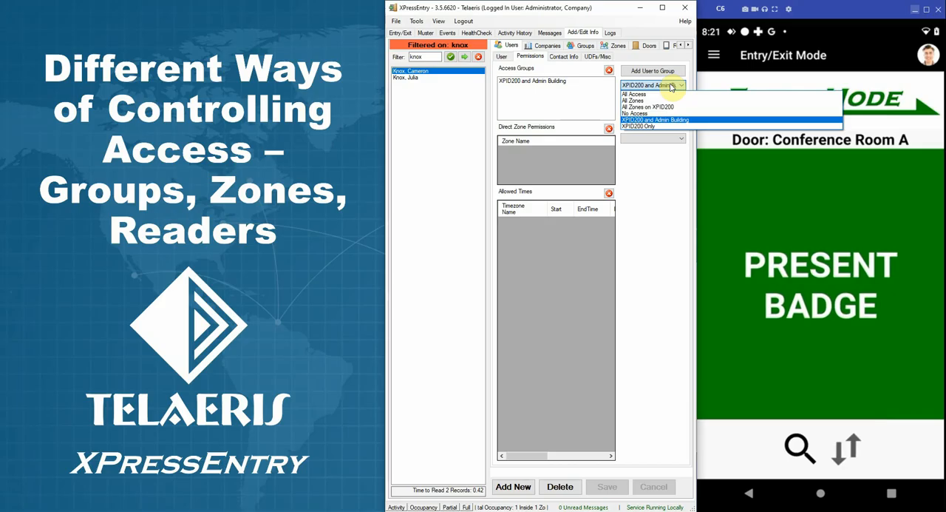
click(656, 126)
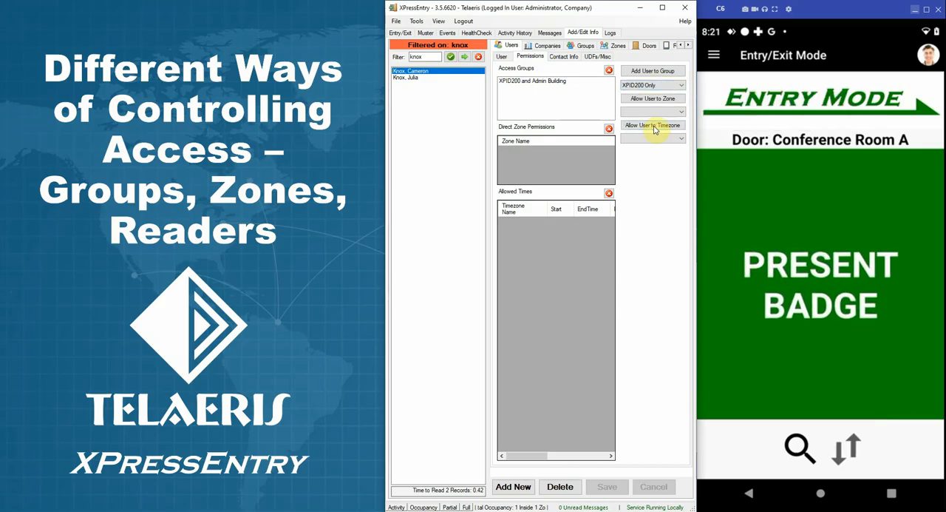
click(609, 71)
click(633, 71)
click(600, 493)
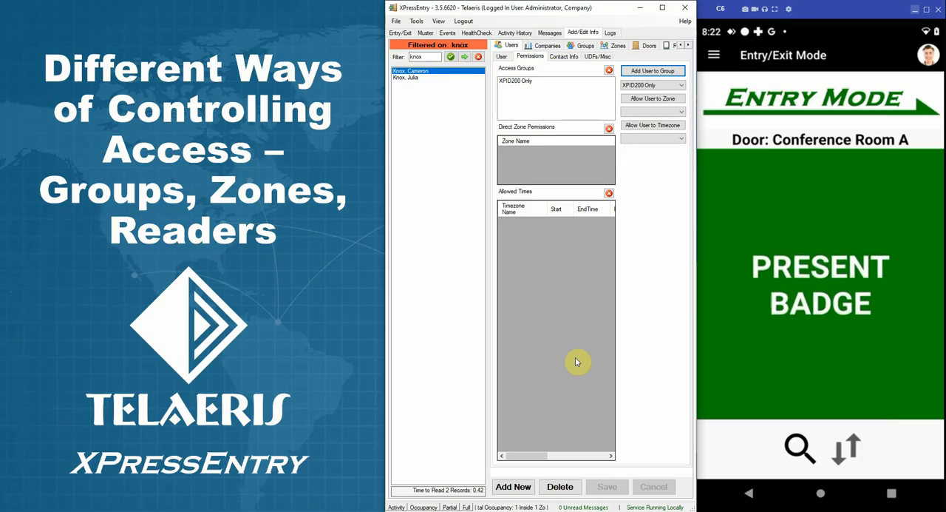
Grant the user direct permission to the Conference Room zone and save the user record.
click(632, 113)
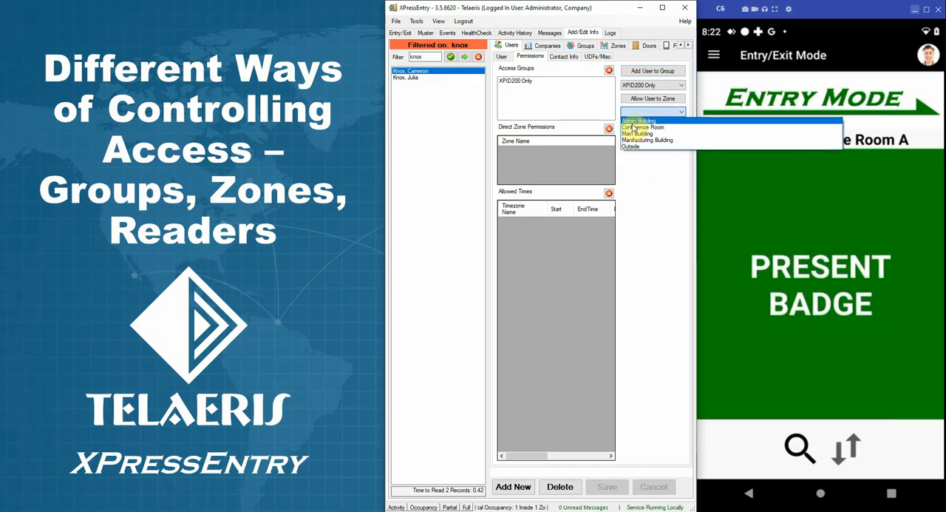
click(634, 127)
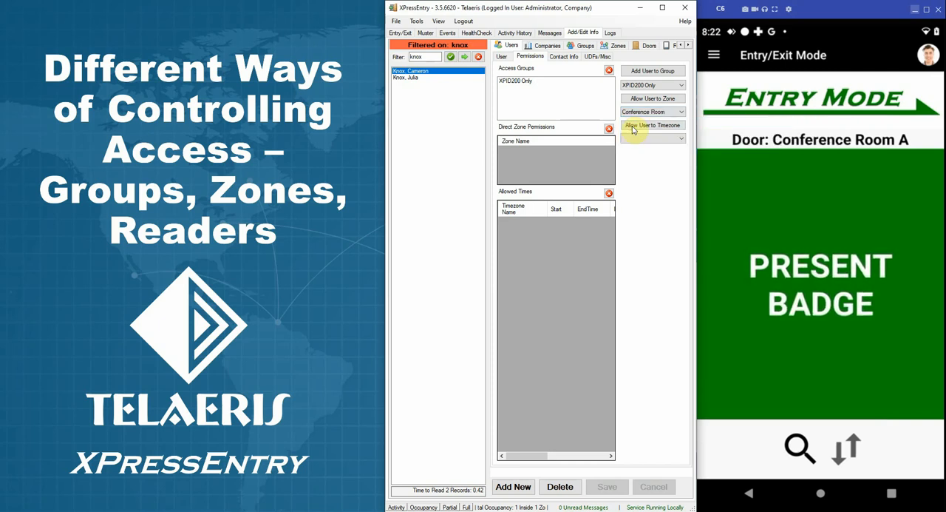
click(670, 99)
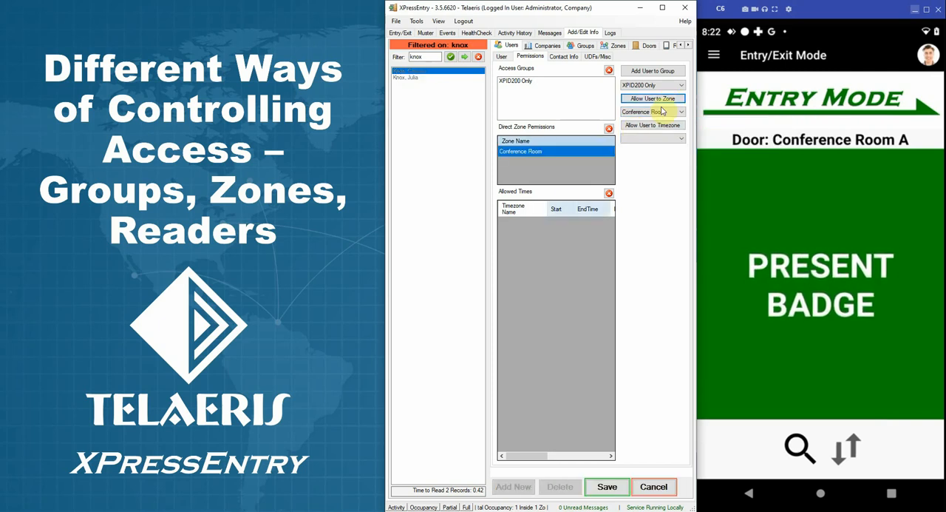
click(608, 491)
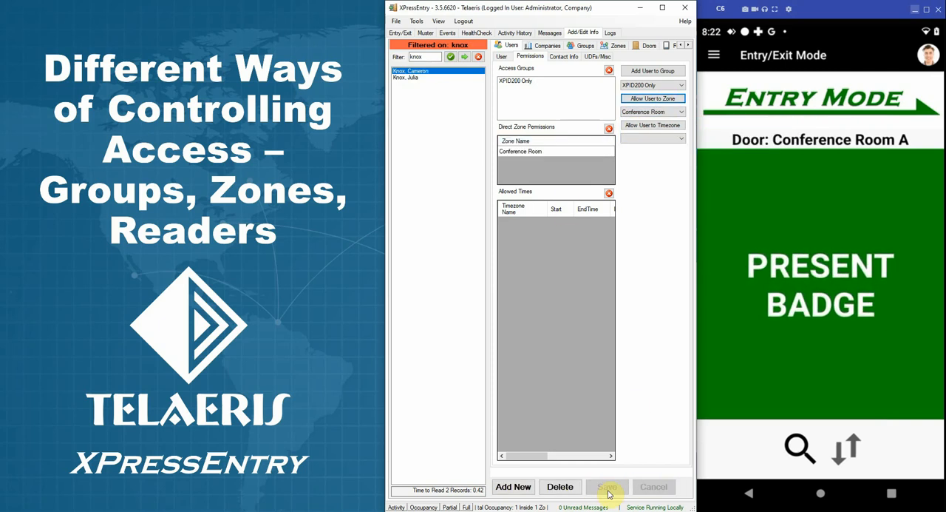